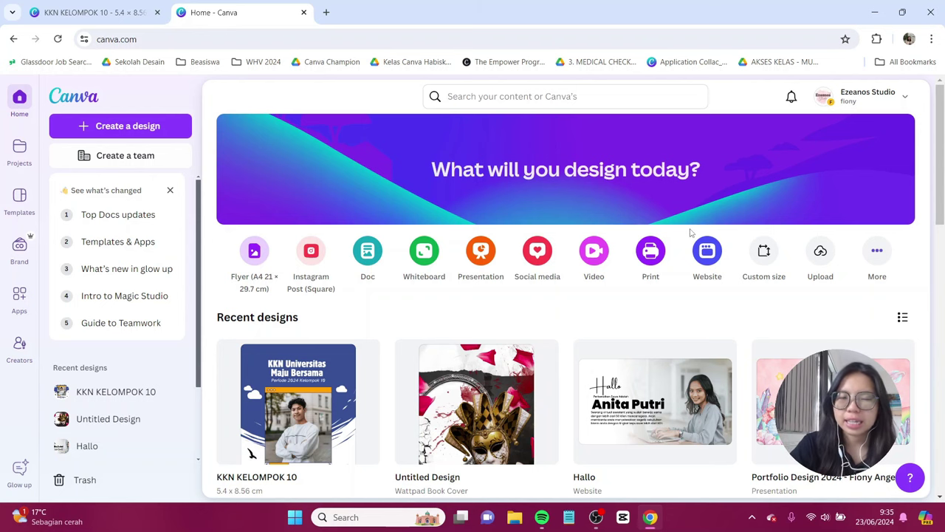
Create a new custom-size design 5.4 cm wide and 8.56 cm high.
click(764, 253)
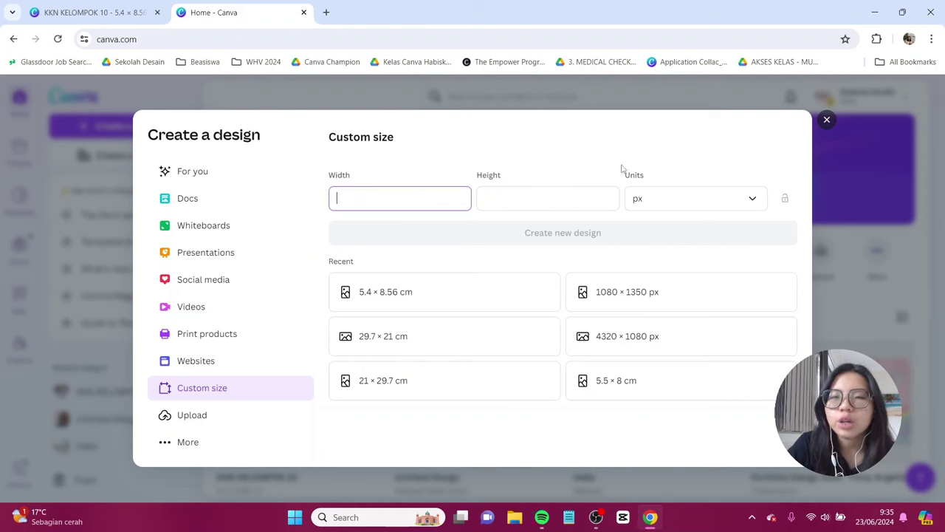
click(655, 200)
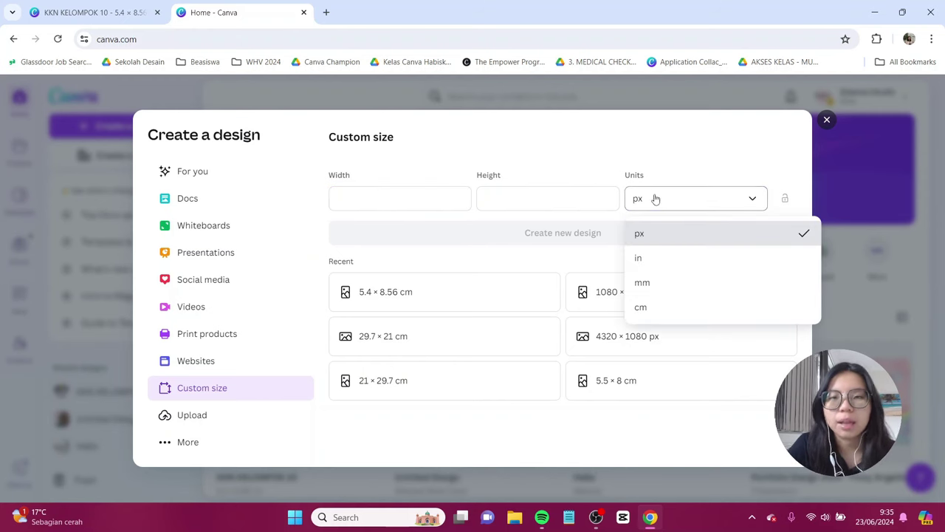
click(679, 309)
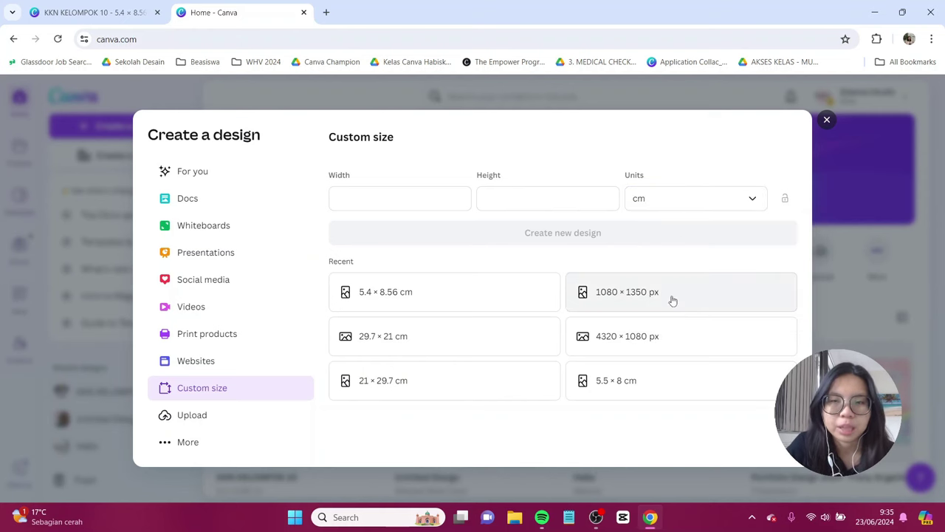
click(383, 195)
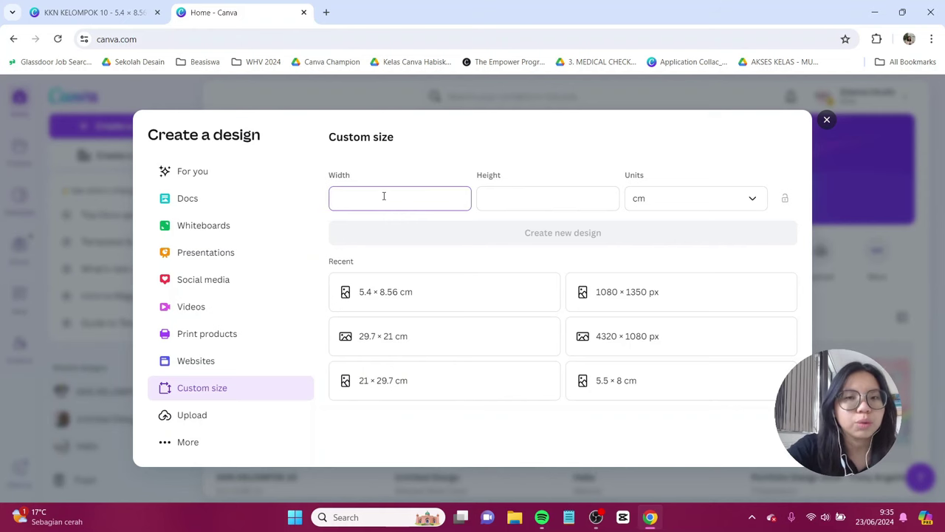
text(5)
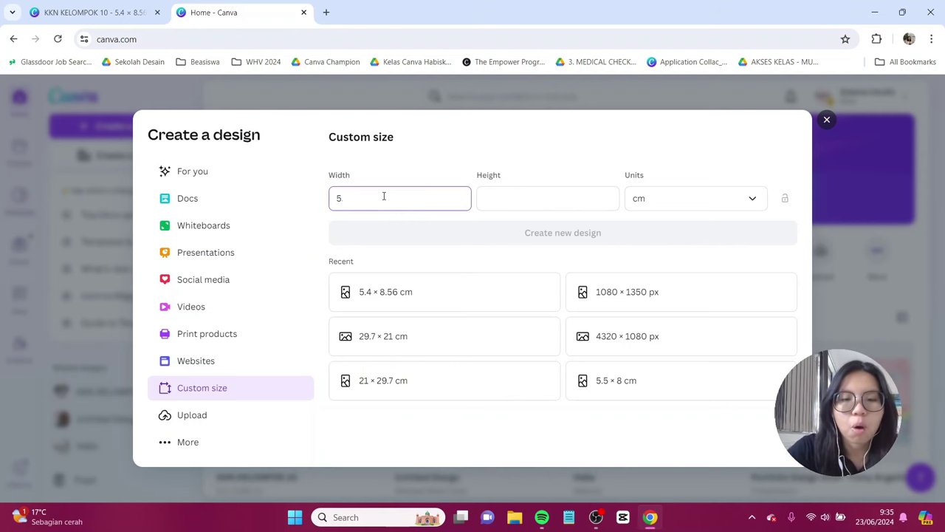
text(.4)
click(547, 203)
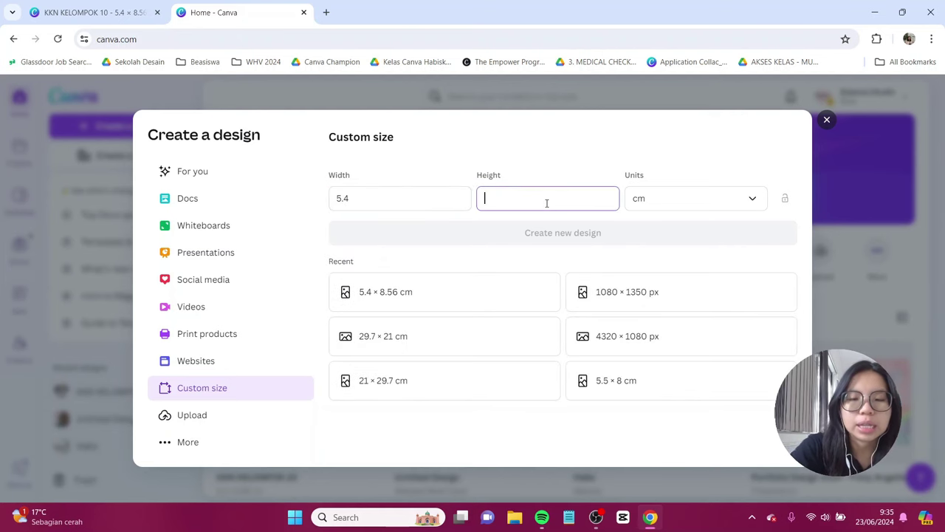
text(8.5)
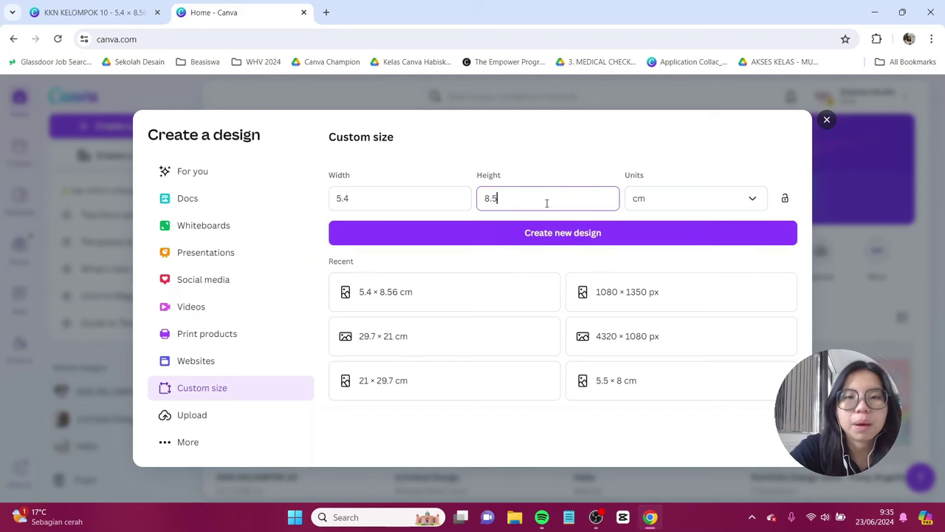
text(6)
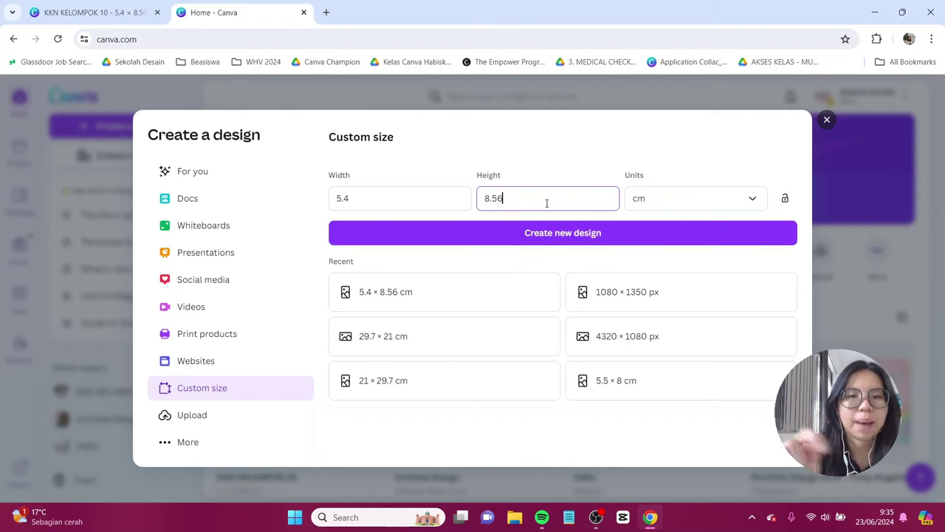
click(567, 240)
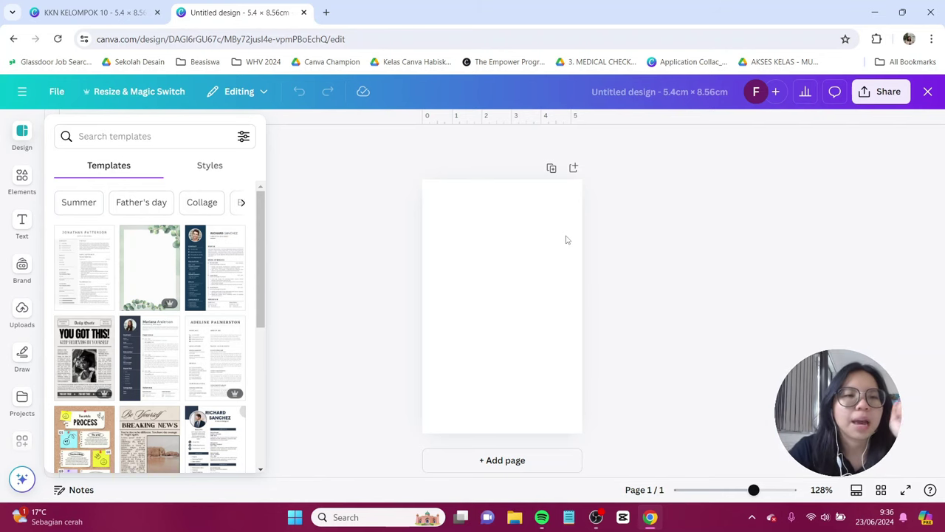
Search the graphics for "circle grunge" and add the solid yellow circle with the brushed inner ring to the page.
click(21, 178)
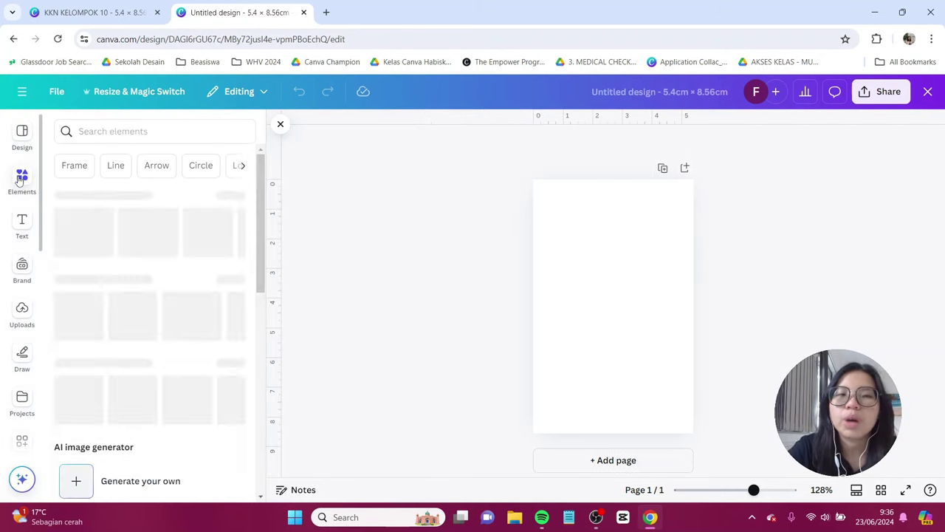
click(125, 130)
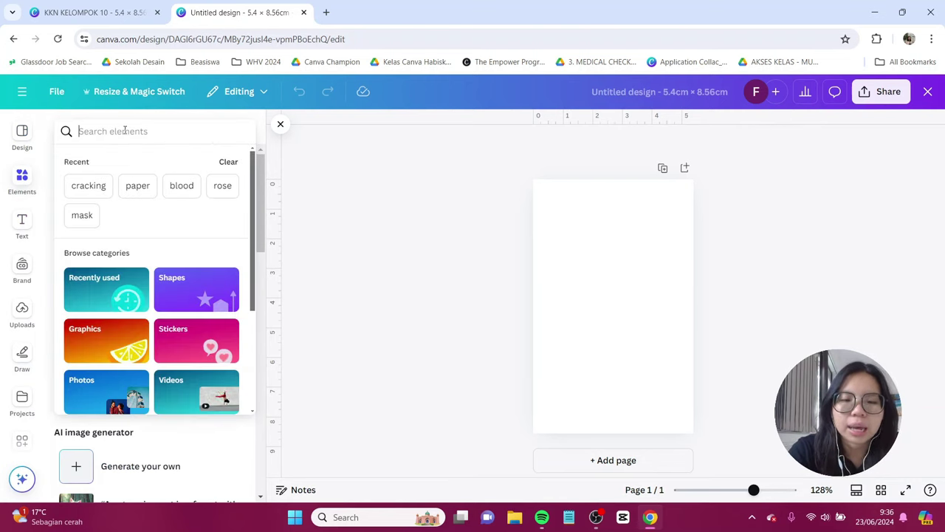
text(circle grunge)
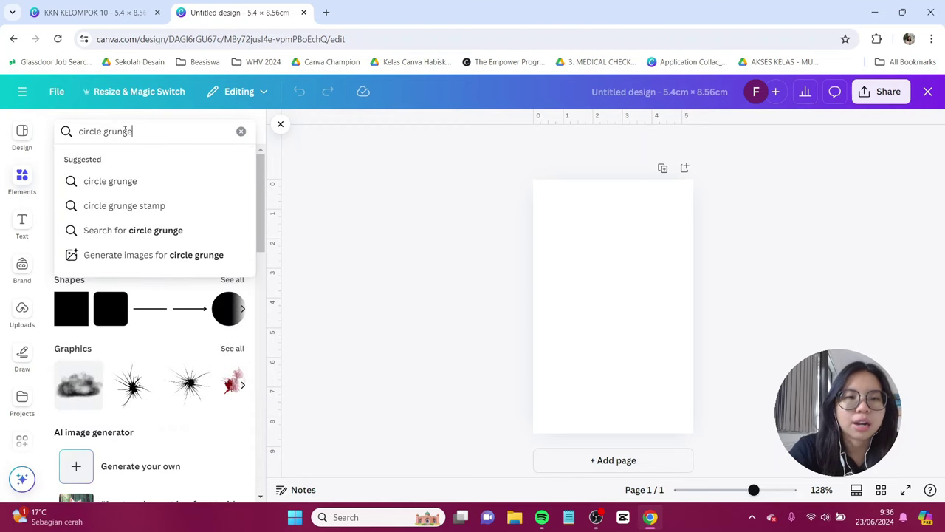
key(Return)
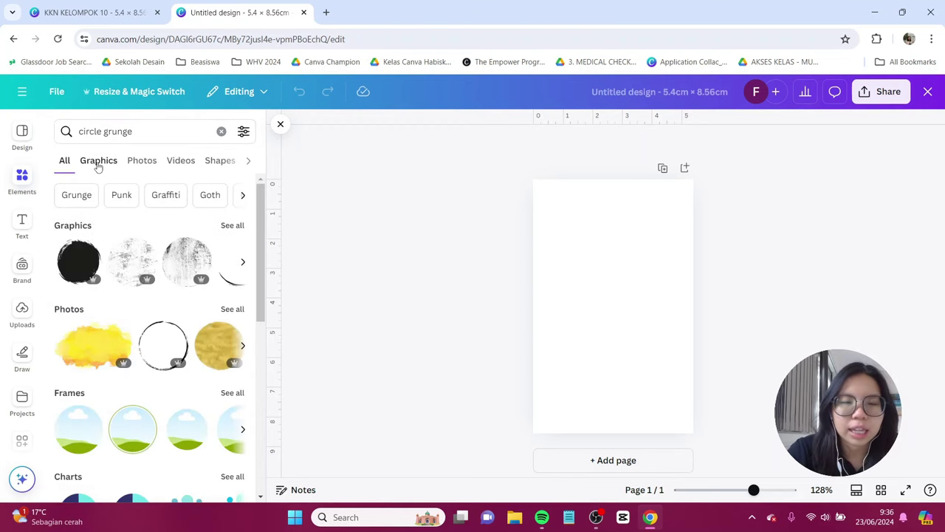
click(98, 161)
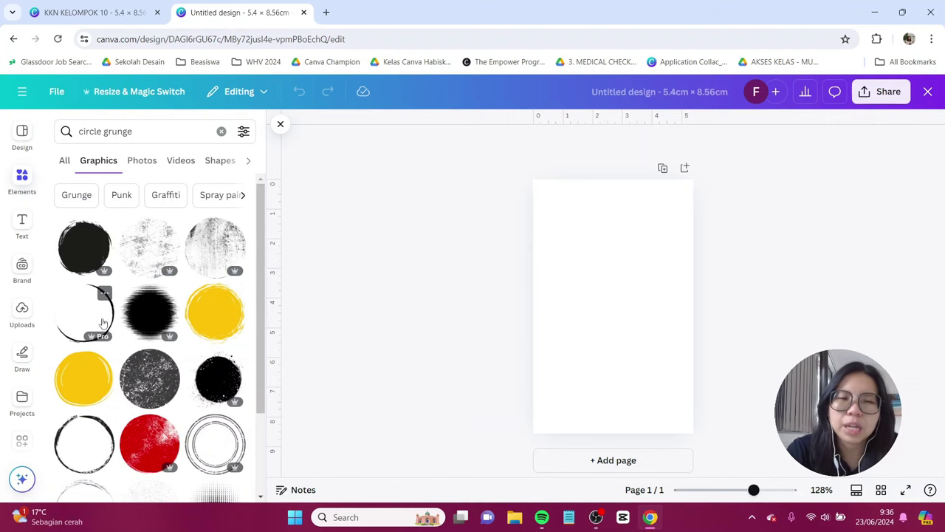
click(77, 376)
Enlarge the yellow circle to about 8 cm wide and position it so its lower arc curves across the upper half of the page.
drag(645, 278, 846, 158)
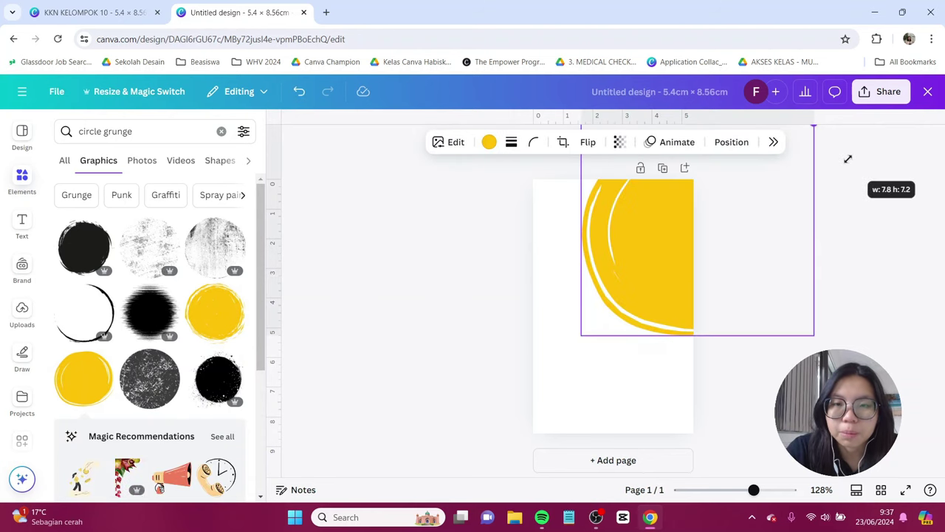
drag(733, 311, 633, 291)
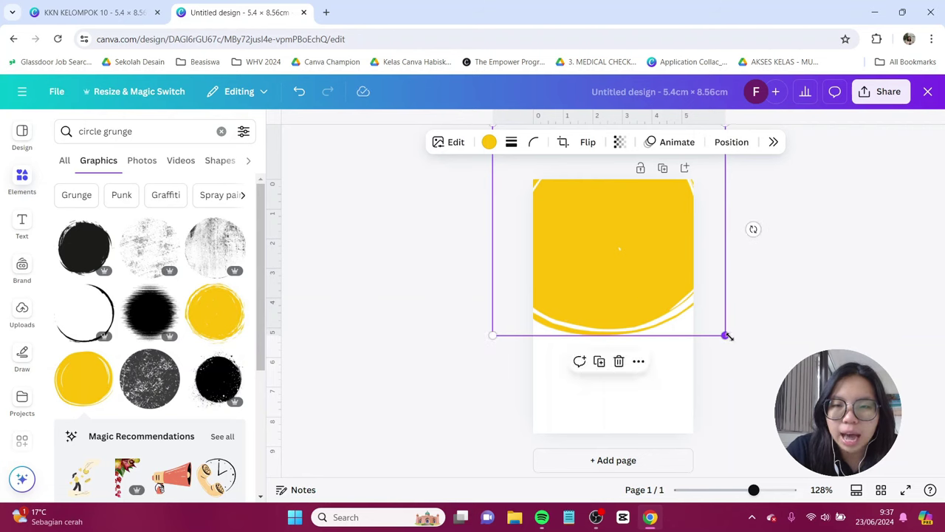
drag(725, 334, 734, 343)
drag(624, 305, 623, 284)
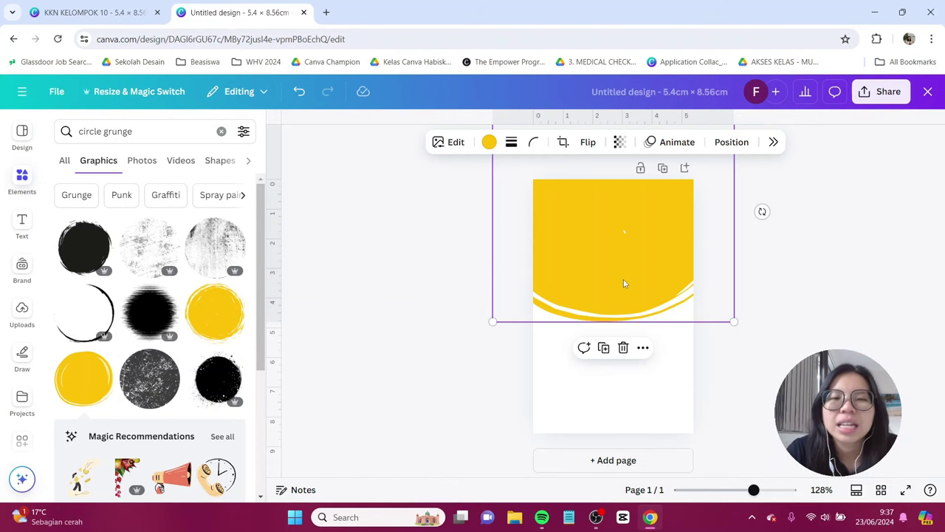
Recolour the large circle with the custom colour #384F94.
click(488, 142)
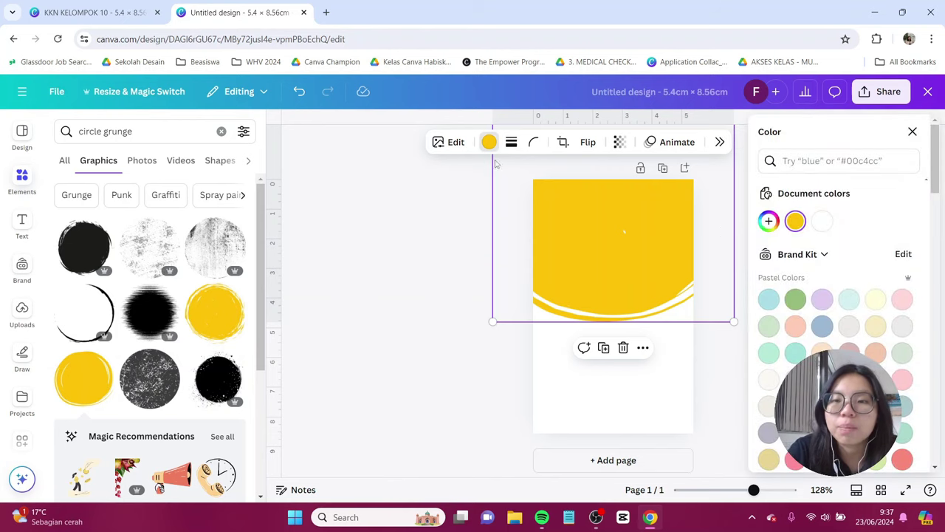
click(768, 220)
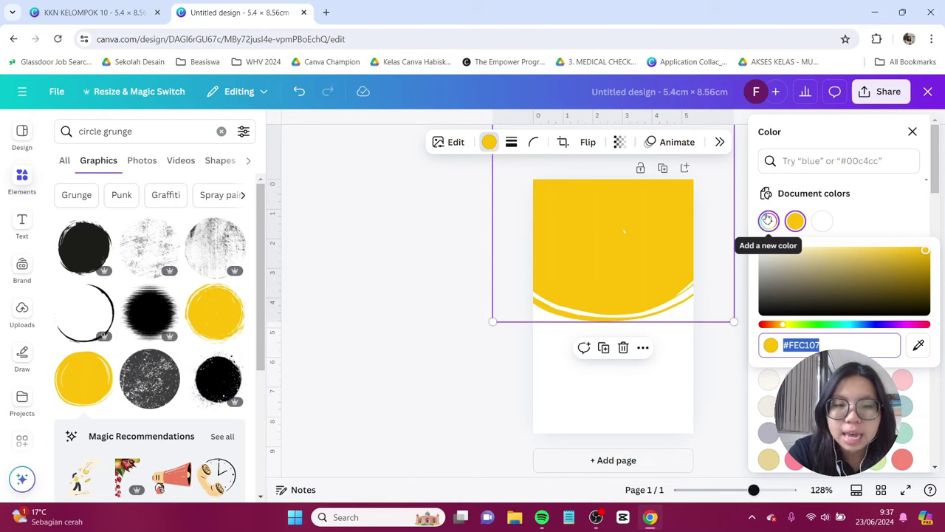
text(#384)
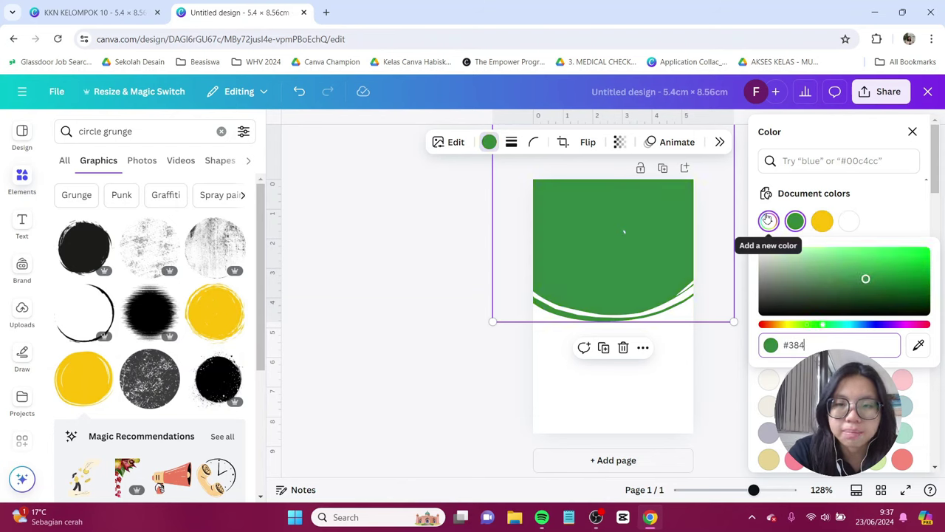
text(F94)
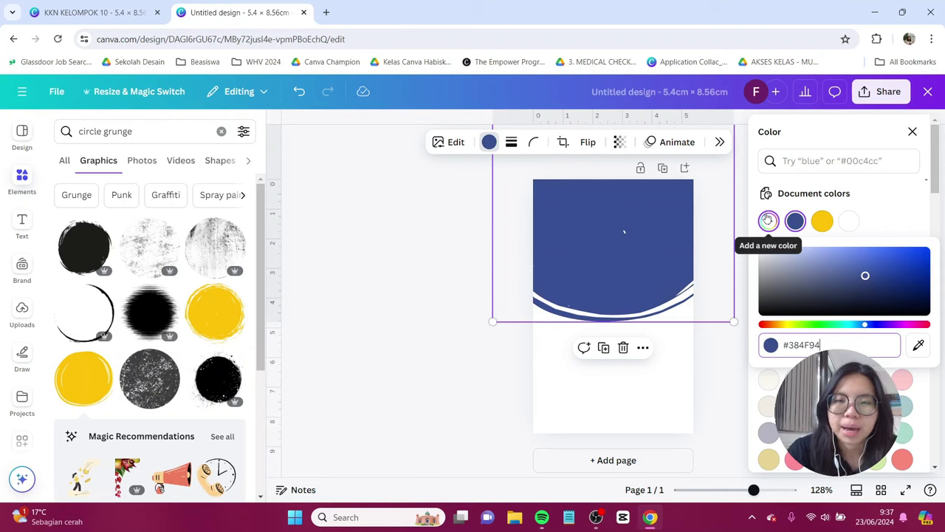
click(441, 256)
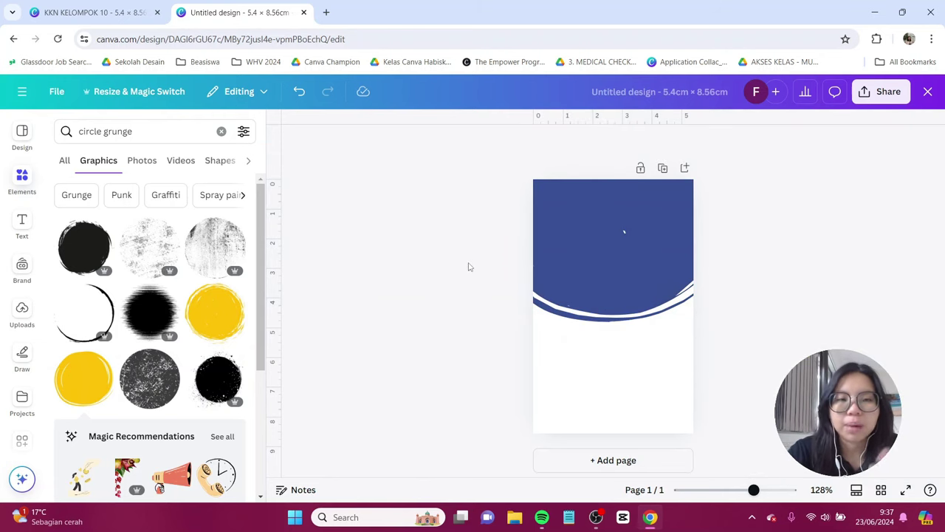
Search the graphics for "village" and add the illustration of brown houses in front of green hills.
click(147, 133)
drag(147, 133, 30, 134)
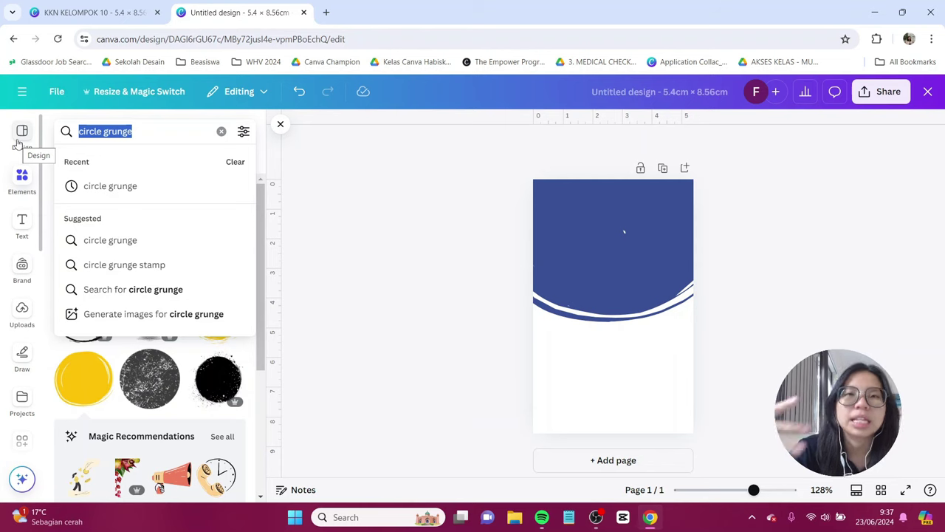
key(BackSpace)
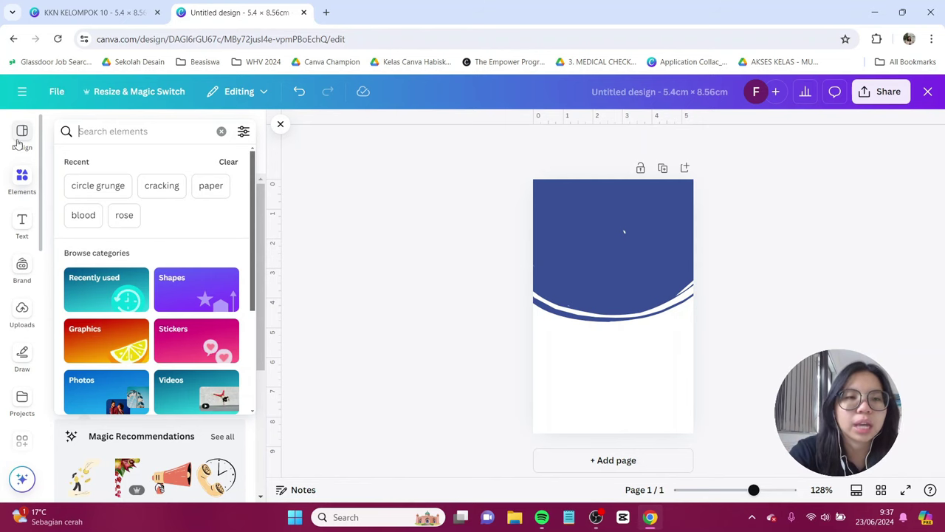
text(village)
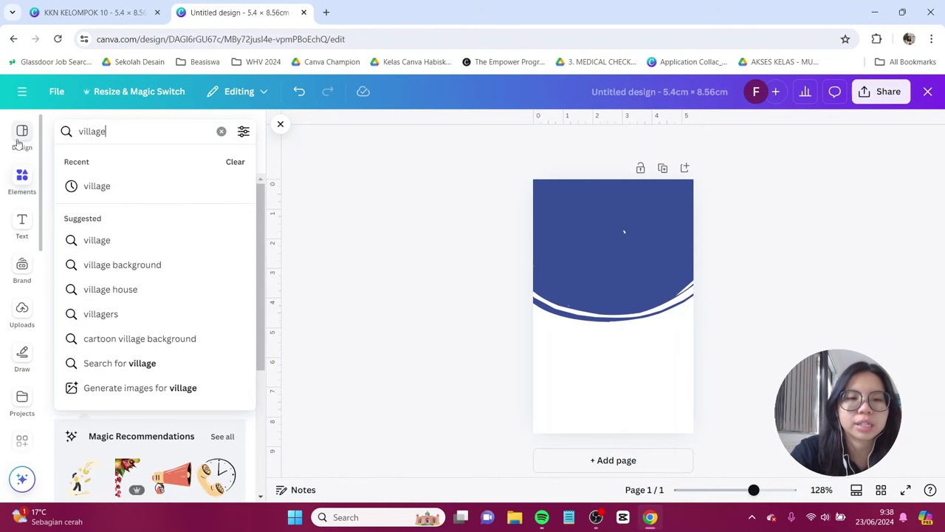
key(Return)
scroll(184, 278, down, 2)
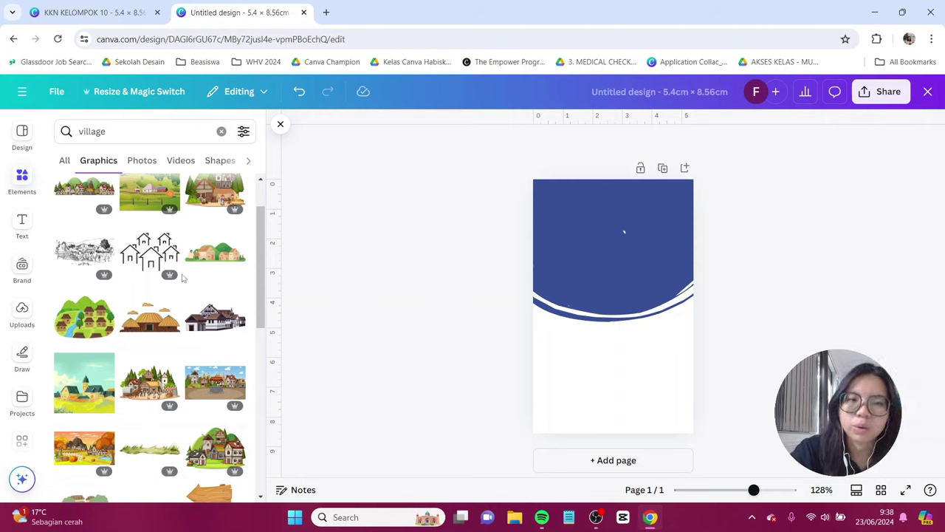
click(214, 254)
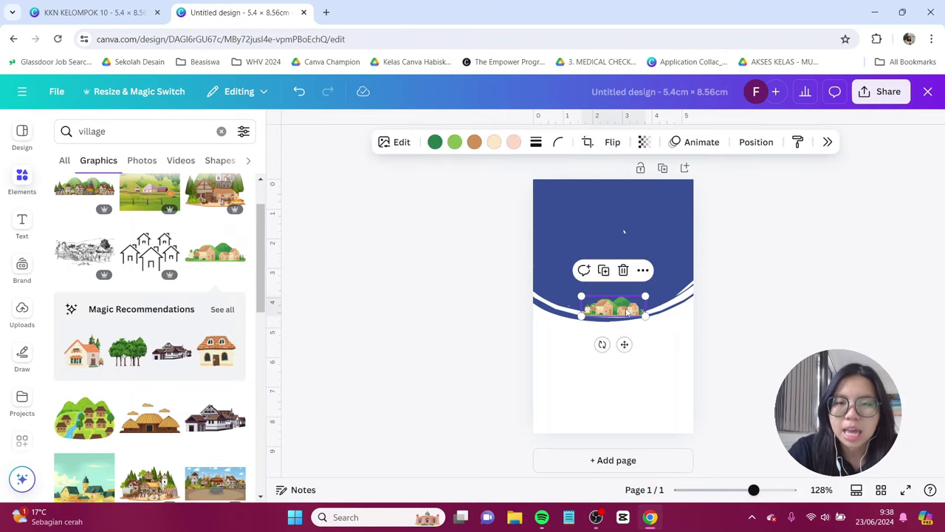
Place the village illustration along the page's bottom edge, scaled to the full page width.
drag(627, 313, 687, 419)
click(679, 402)
click(754, 358)
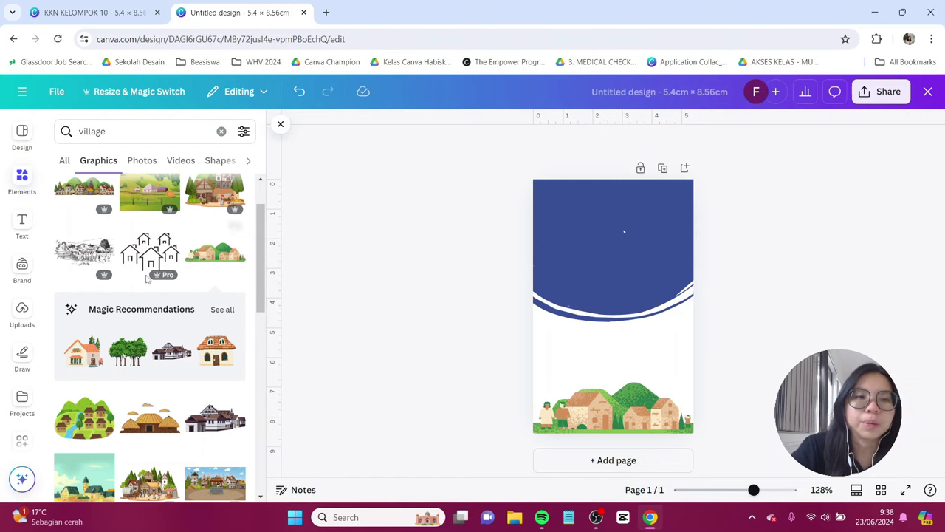
Clear the village search from the elements library and open the full collection of frames.
click(24, 181)
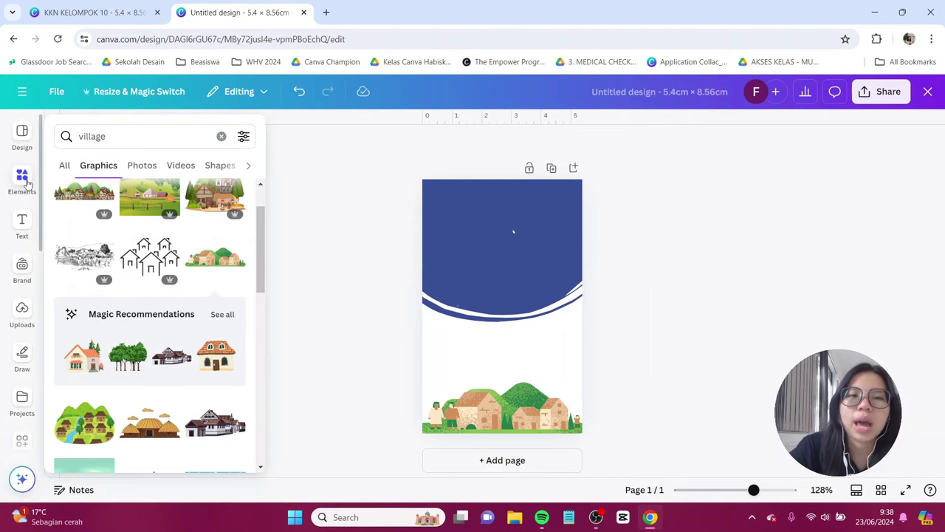
click(221, 136)
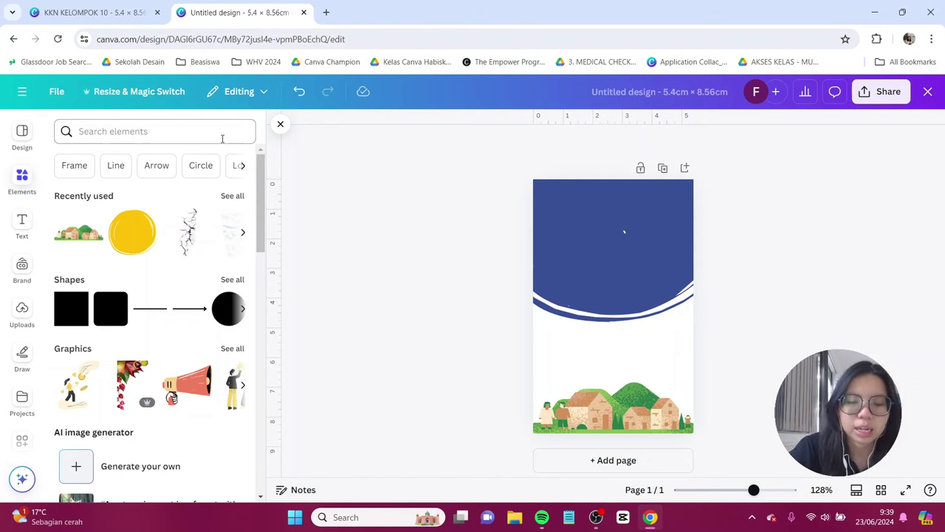
scroll(137, 278, down, 10)
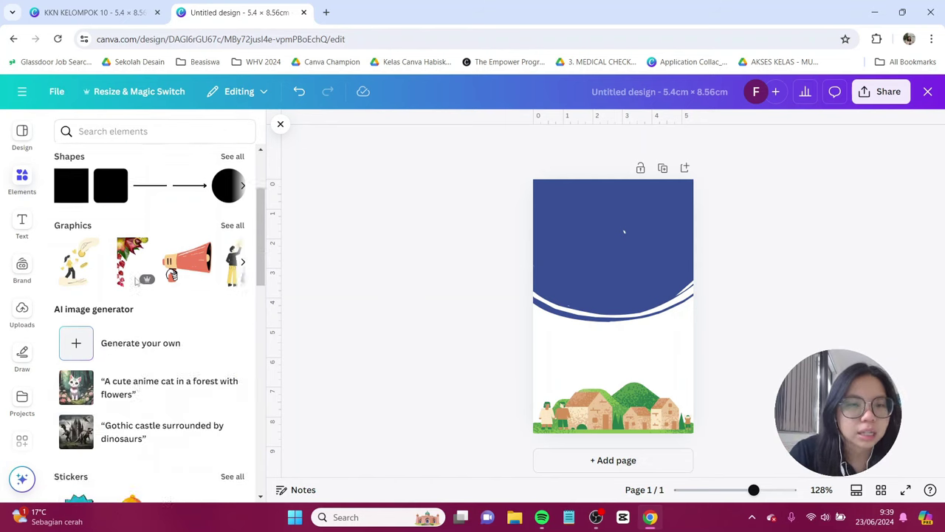
scroll(135, 277, down, 5)
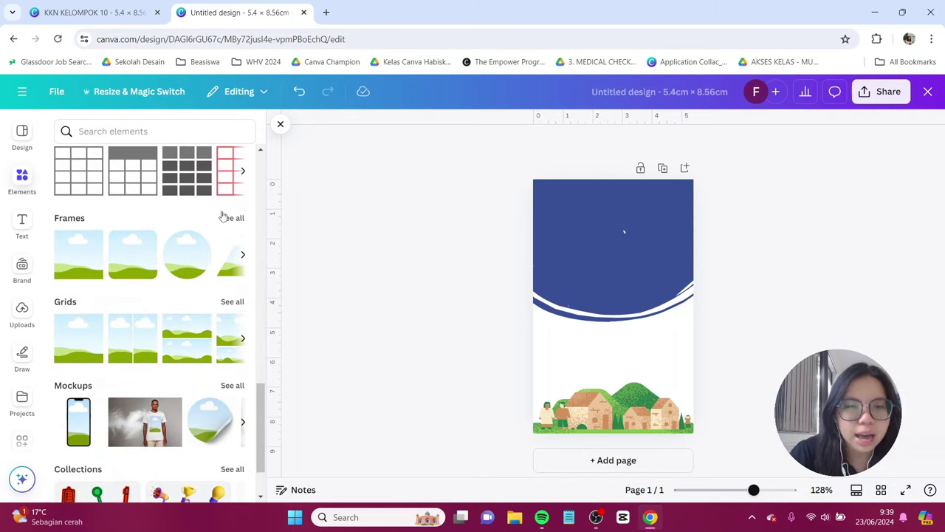
click(232, 219)
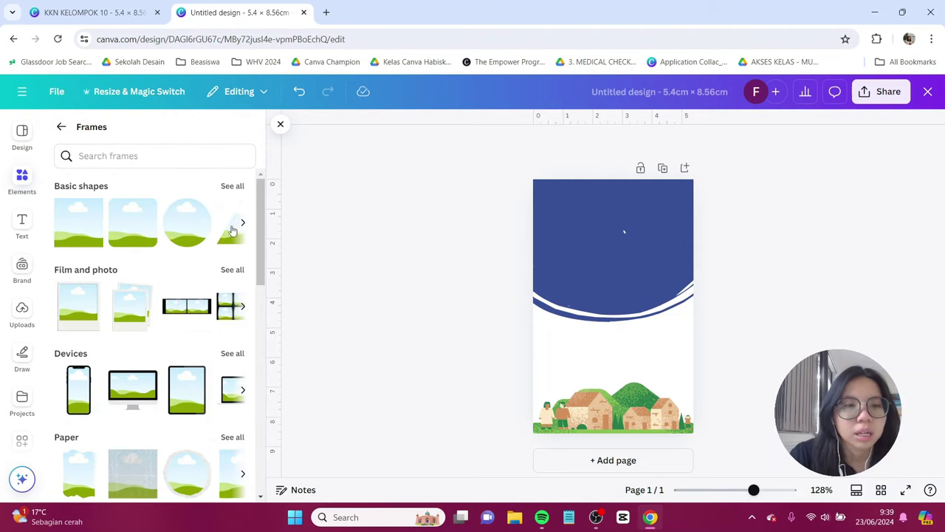
Look through the frame categories and search the frames for "ui".
scroll(226, 237, down, 1)
scroll(226, 237, down, 1)
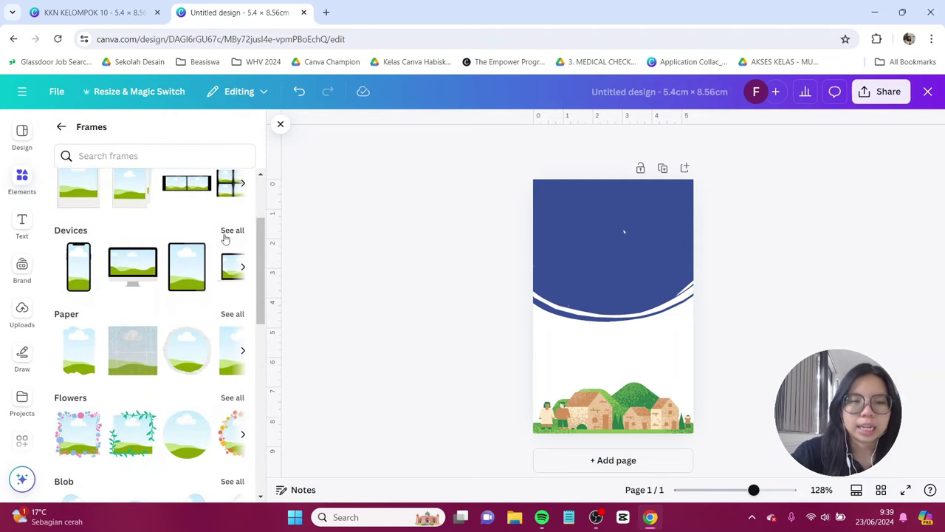
scroll(225, 239, down, 1)
scroll(226, 239, down, 1)
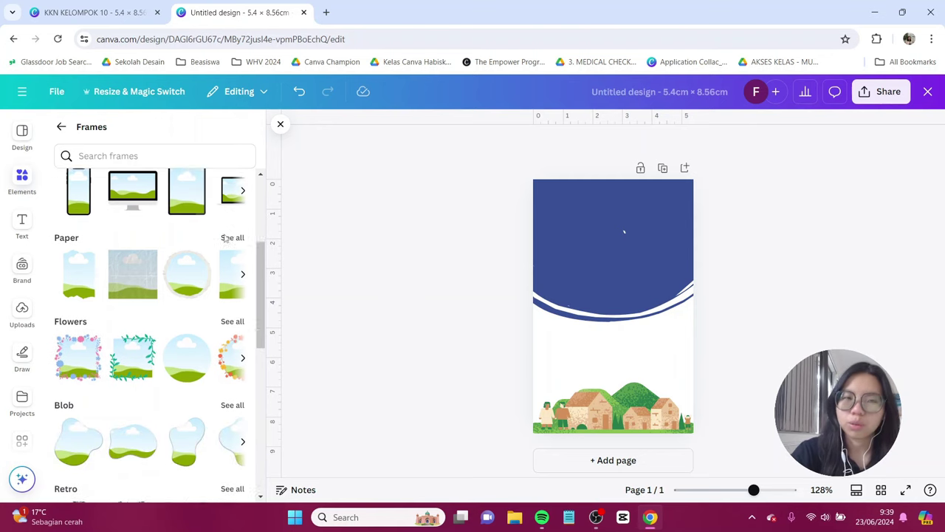
scroll(226, 239, down, 3)
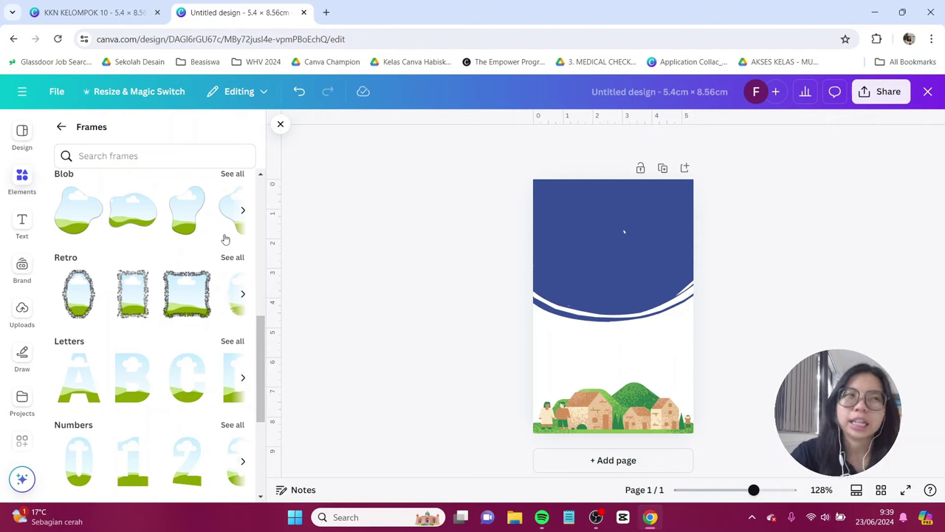
click(103, 156)
text(ui)
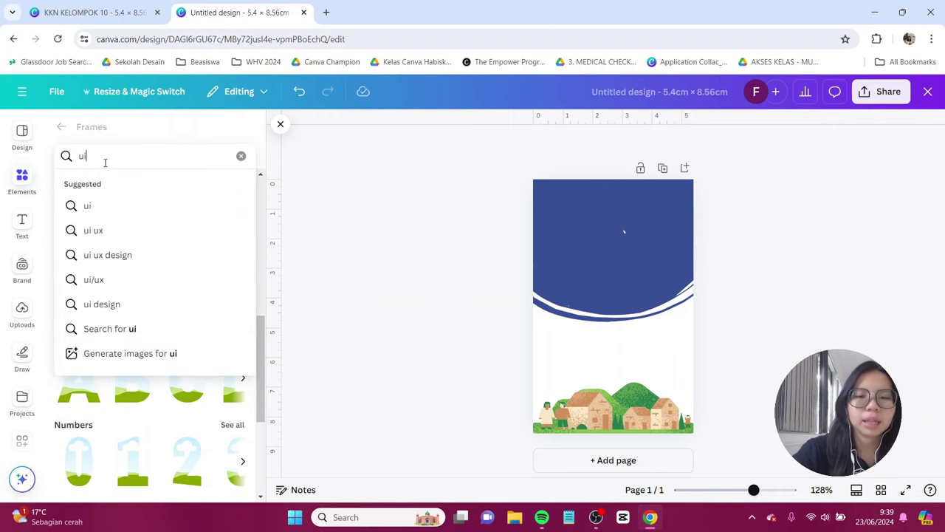
key(Return)
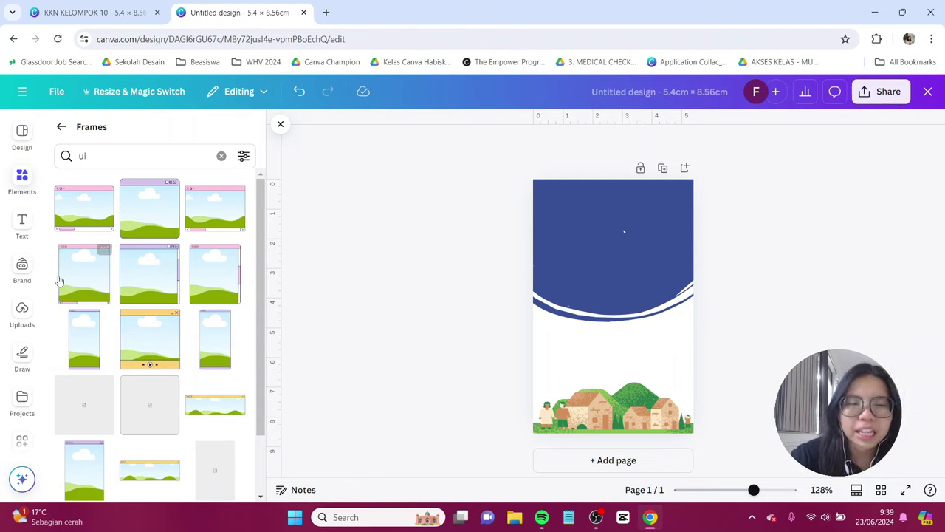
Add the nearly square pink browser-window frame to the page, centred horizontally and overlapping the blue header's curved edge.
scroll(91, 283, down, 1)
scroll(88, 273, up, 1)
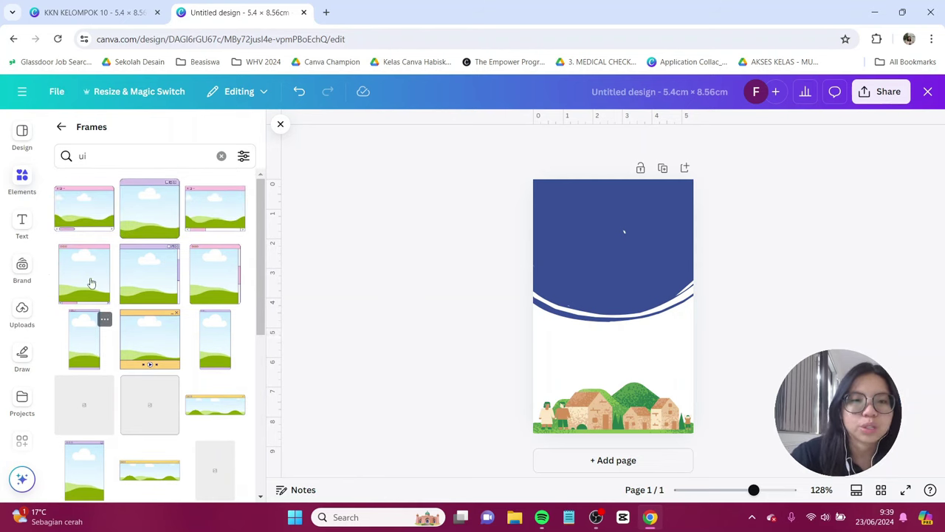
drag(88, 280, 618, 282)
mouse_move(653, 334)
mouse_down()
mouse_move(672, 347)
mouse_move(641, 327)
mouse_up()
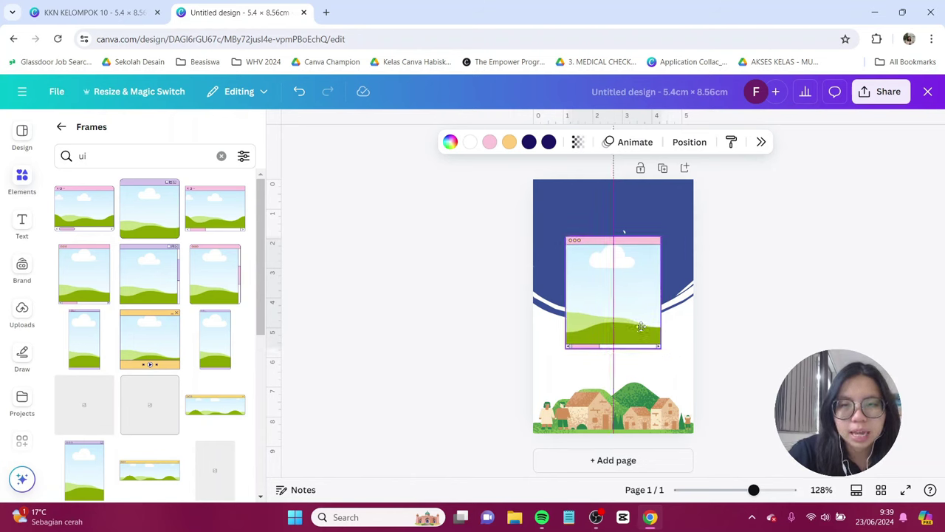
click(771, 306)
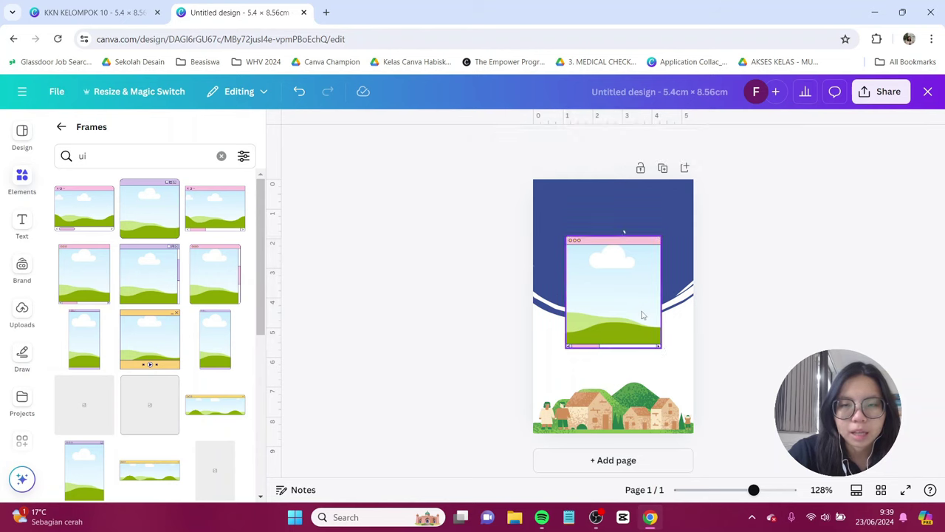
click(642, 315)
Add a heading to the page with the text "KKN Universitas Maju Bersama".
click(23, 223)
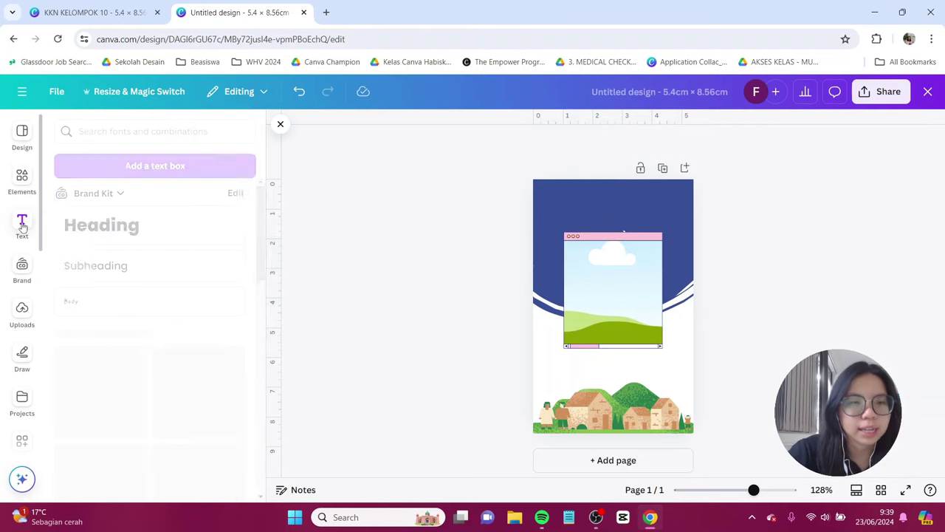
click(121, 229)
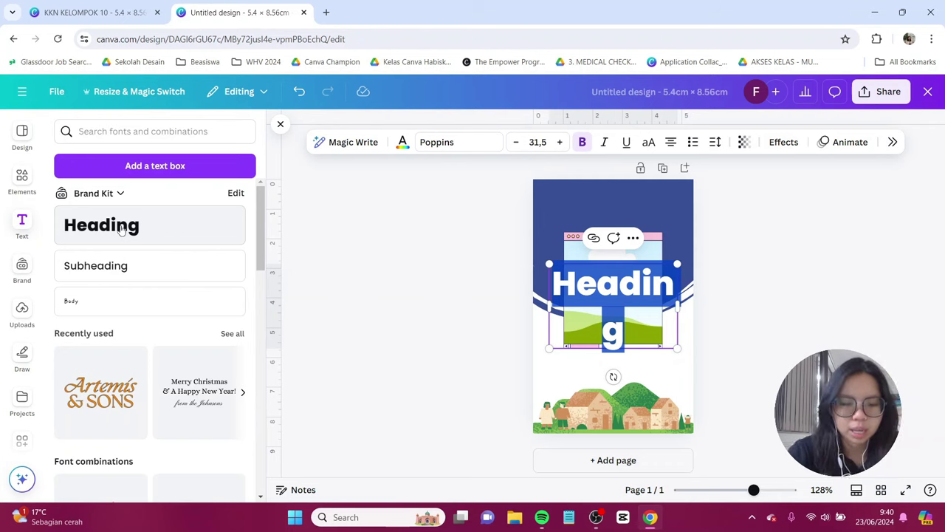
text(KKN Un)
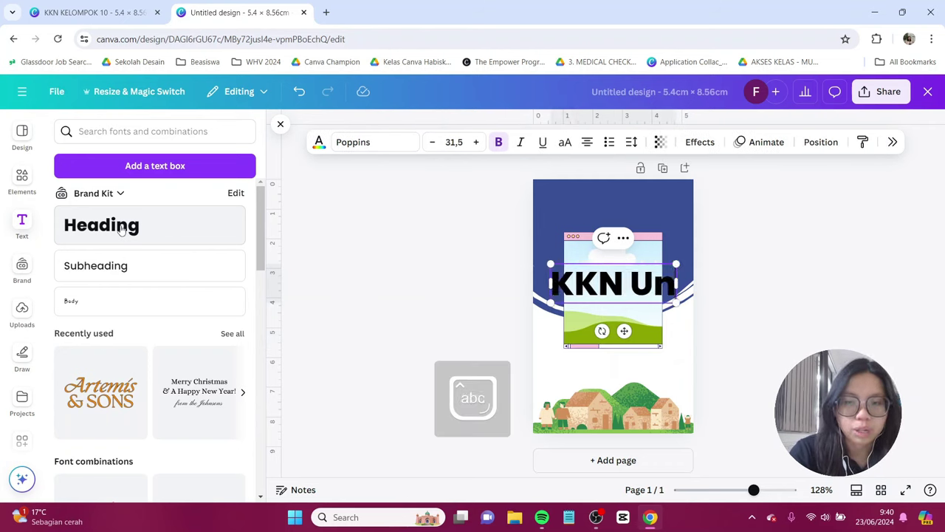
text(iversitas)
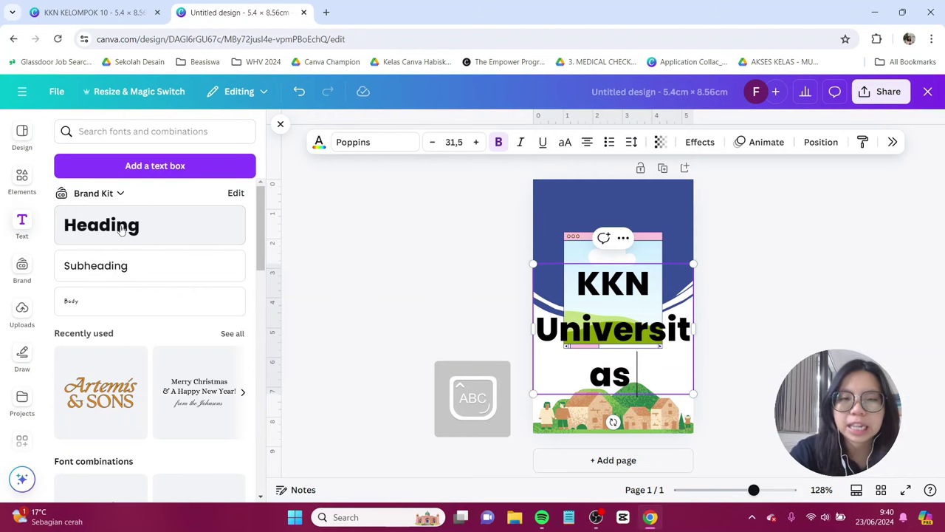
text( Maj)
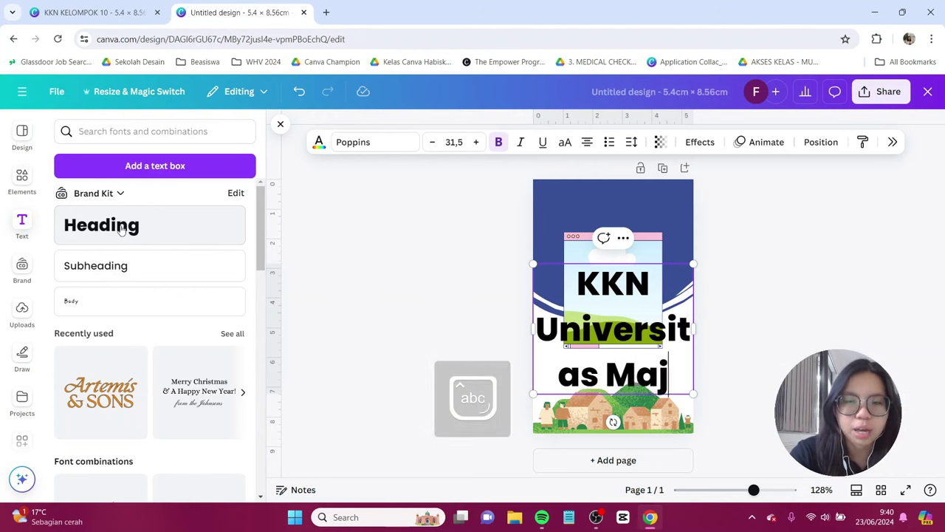
text(u Bersama)
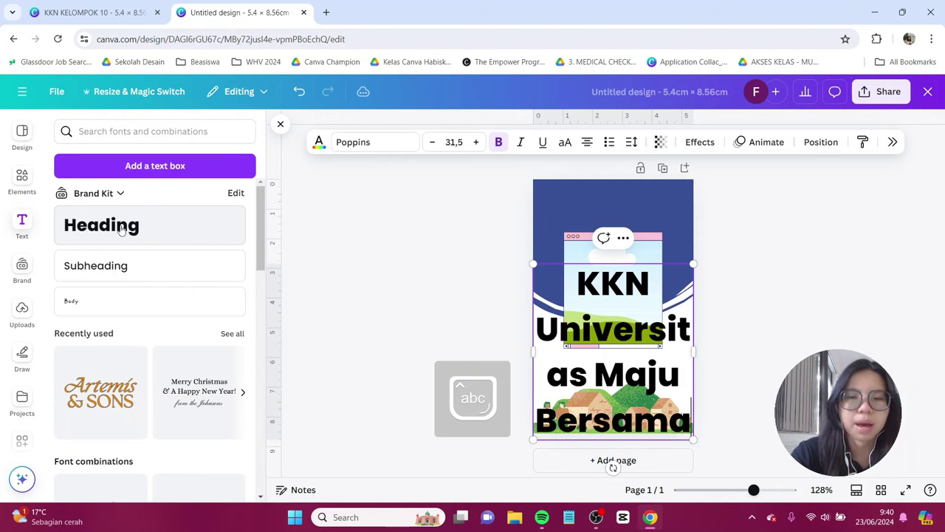
Select all the heading text, search the fonts for "sans serif" and look through the results.
key(ctrl+a)
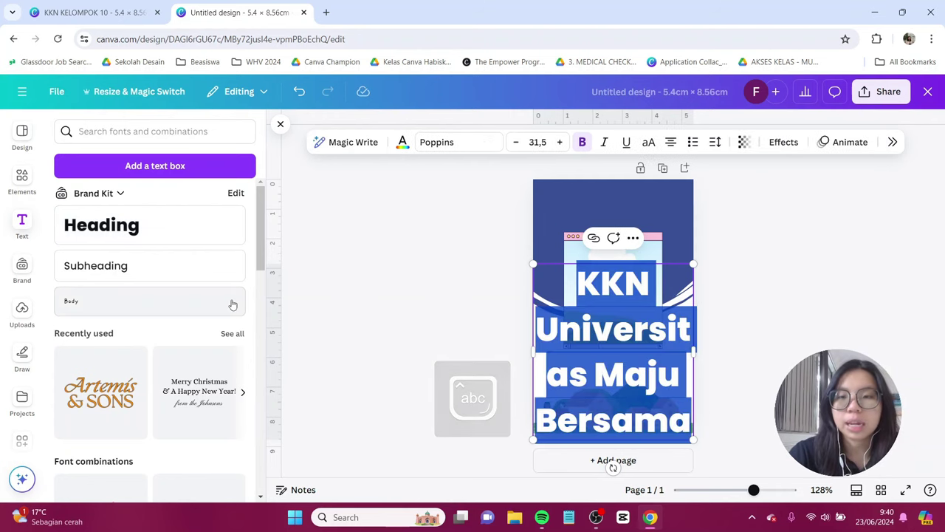
click(451, 143)
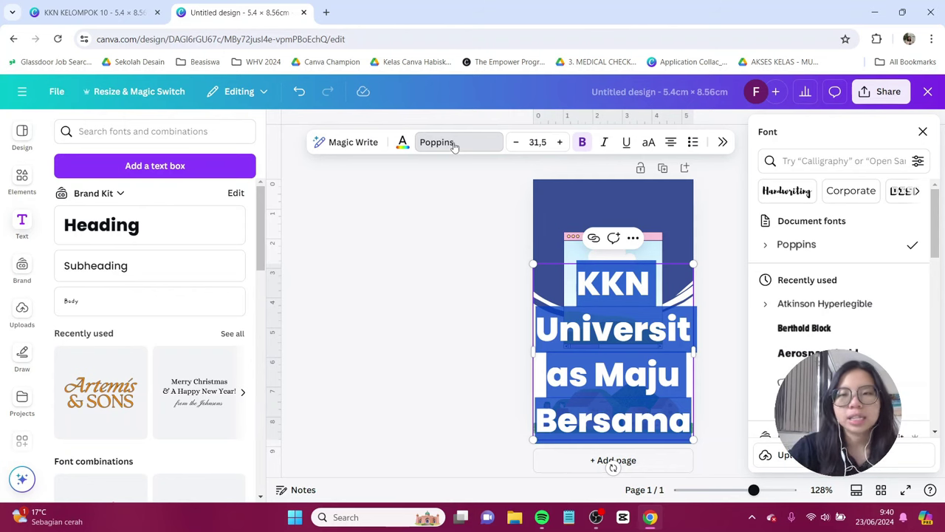
click(784, 155)
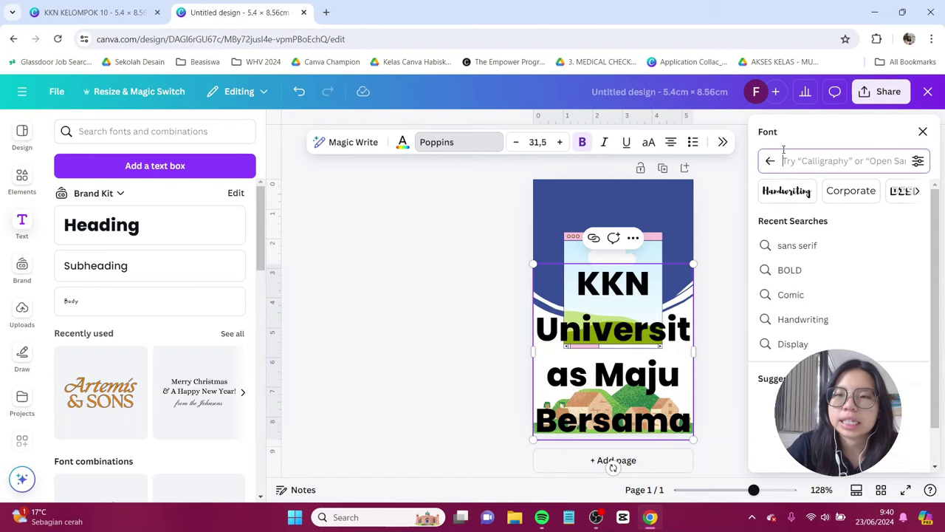
text(sans )
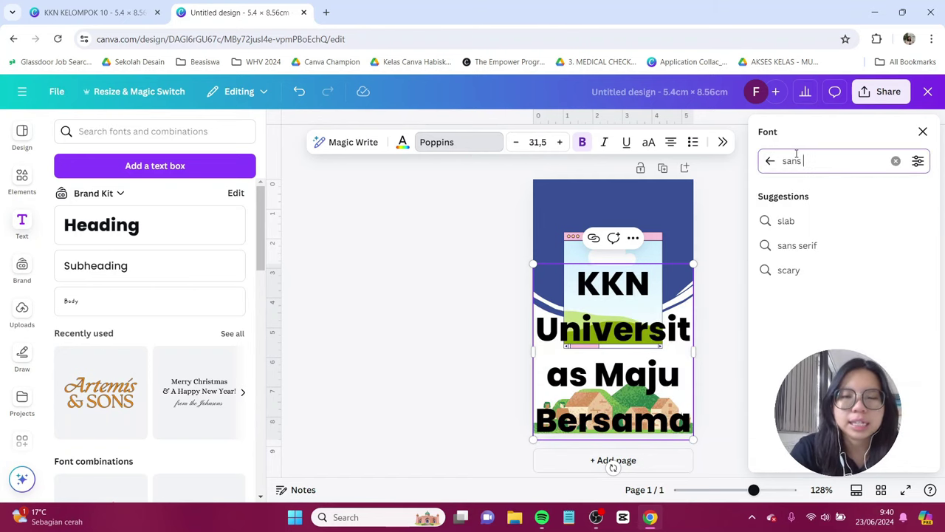
text(serif)
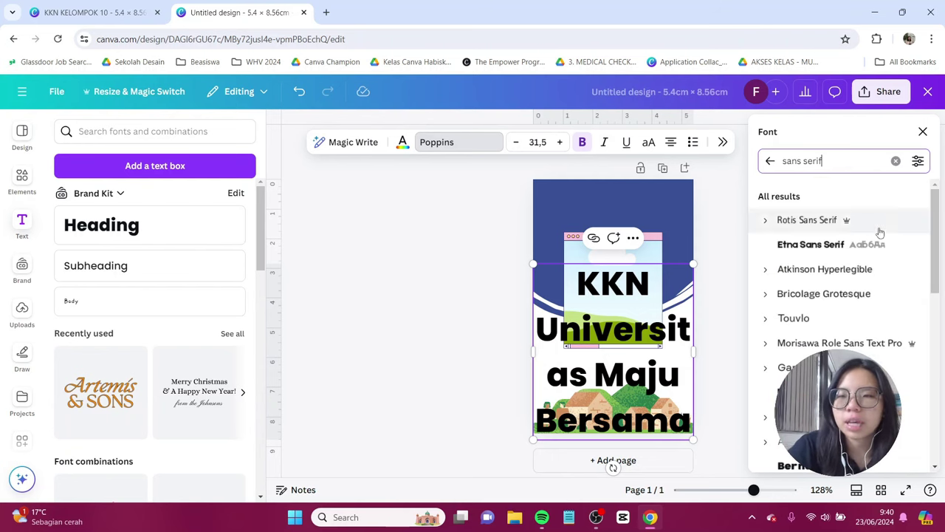
scroll(871, 266, down, 1)
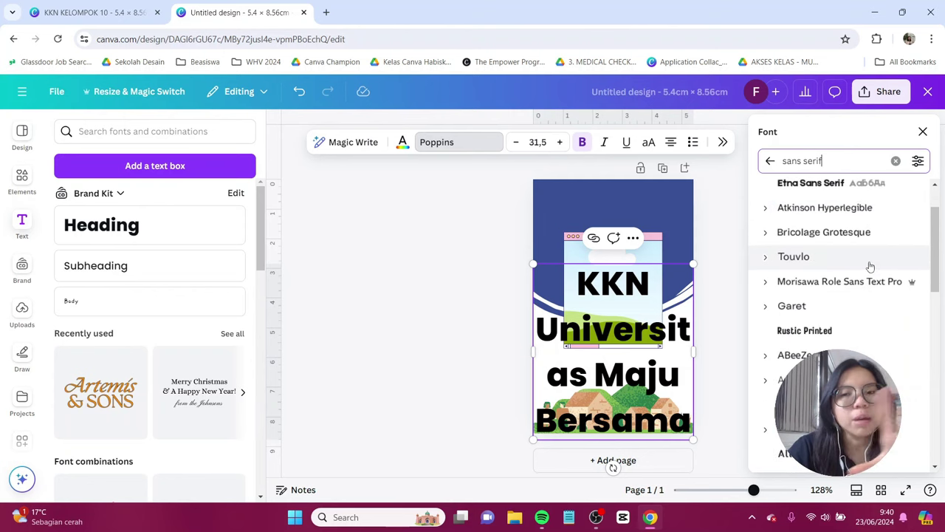
scroll(871, 266, down, 1)
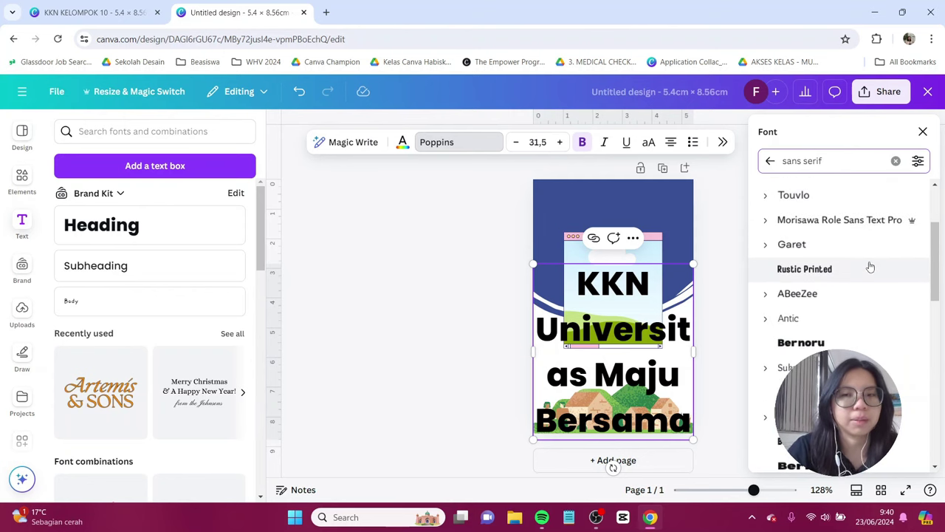
click(770, 161)
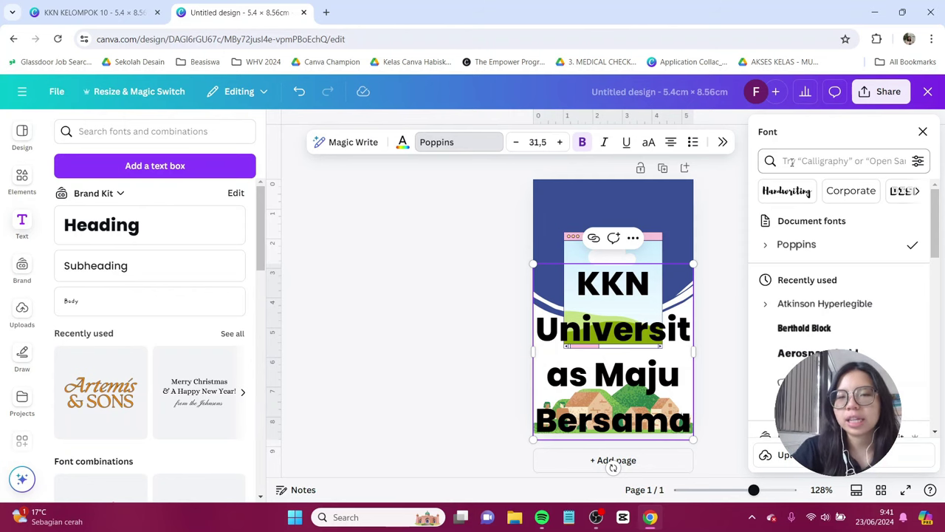
Search the fonts for "berthold black" and apply Berthold Block to the heading.
click(790, 162)
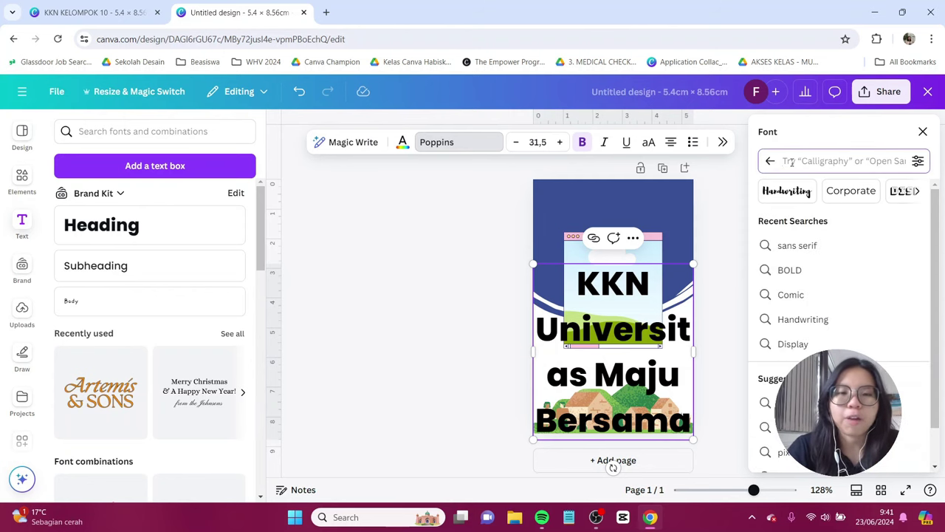
text(ber)
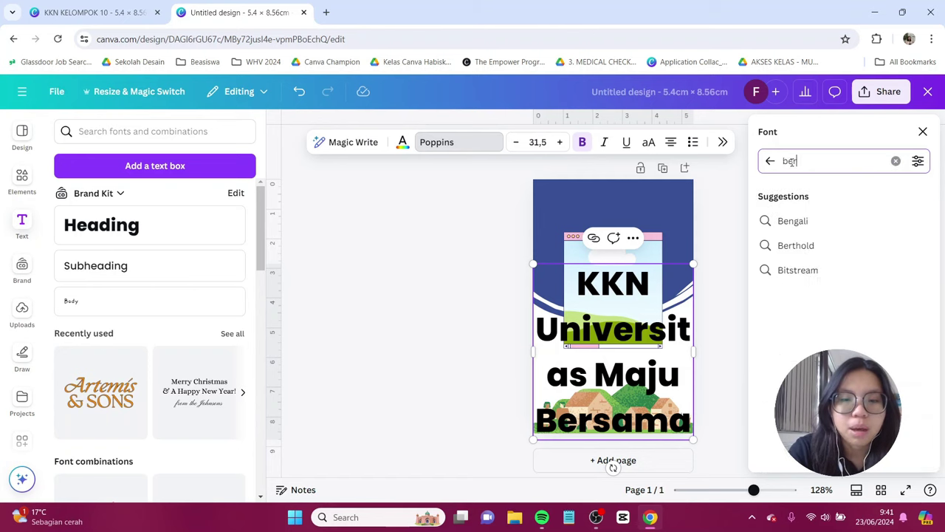
text(thold)
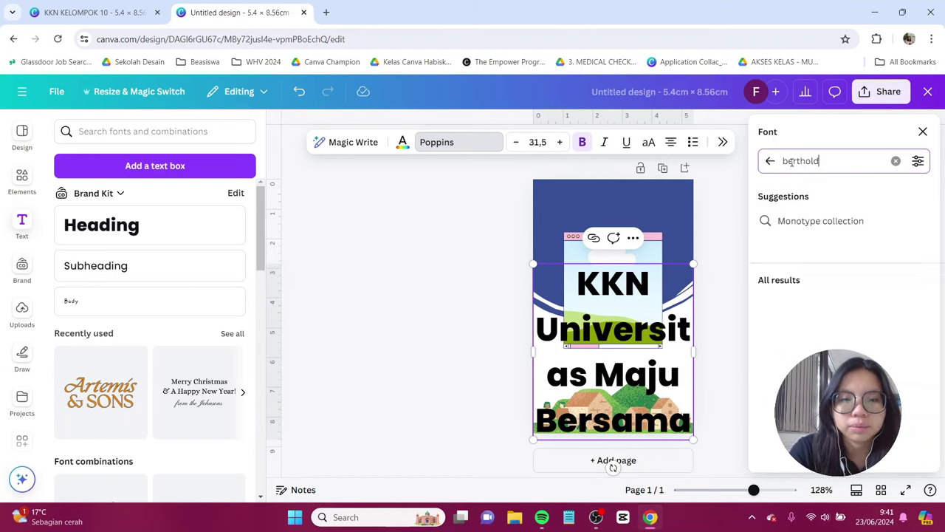
text( black)
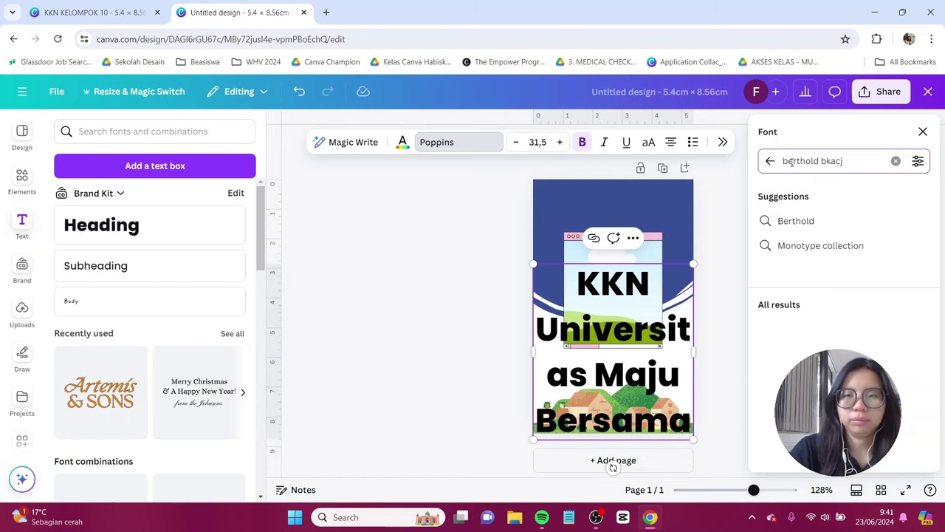
click(843, 332)
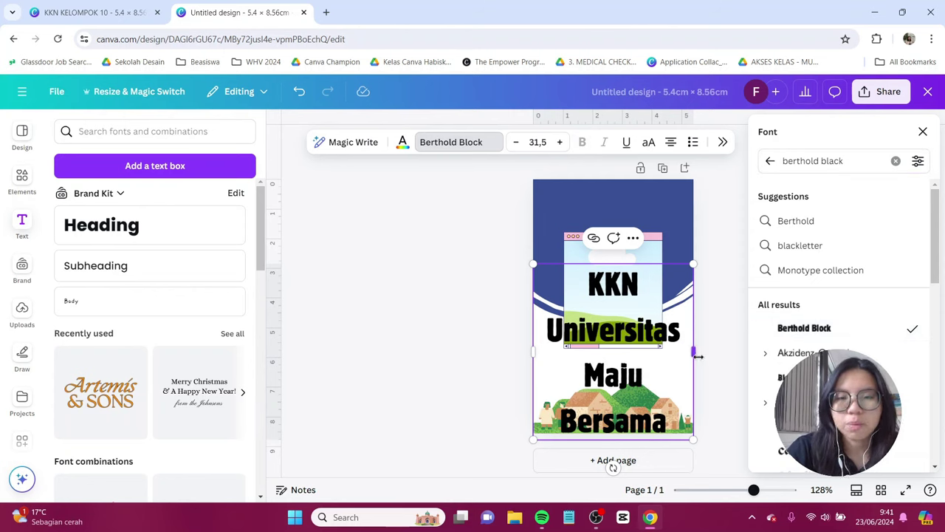
Widen the heading's text box so the text wraps onto two lines, and set its line spacing to 0.85.
drag(694, 352, 751, 356)
double_click(640, 307)
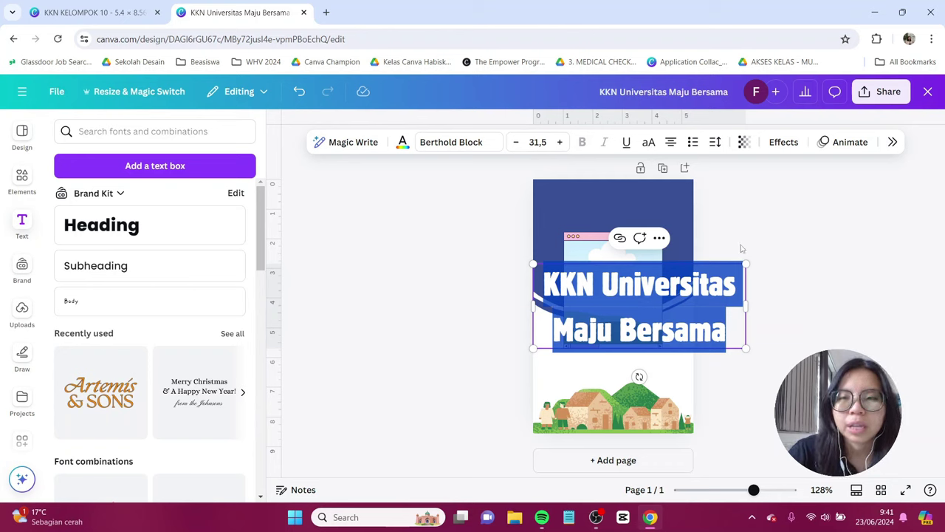
click(893, 143)
scroll(870, 318, down, 1)
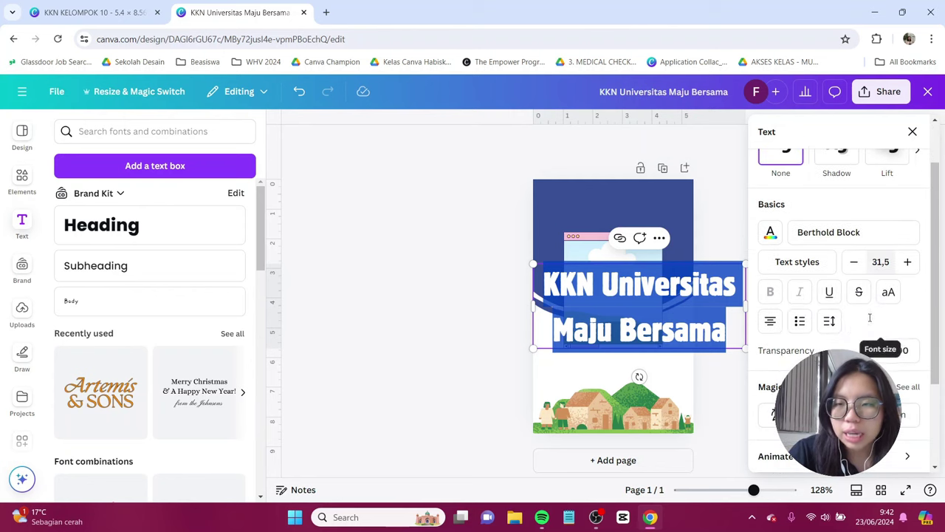
click(829, 320)
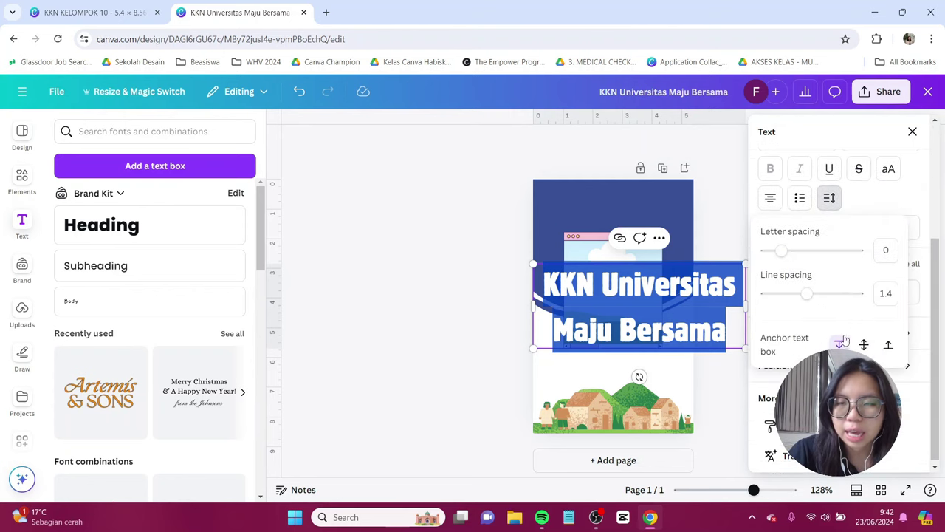
drag(805, 294, 778, 296)
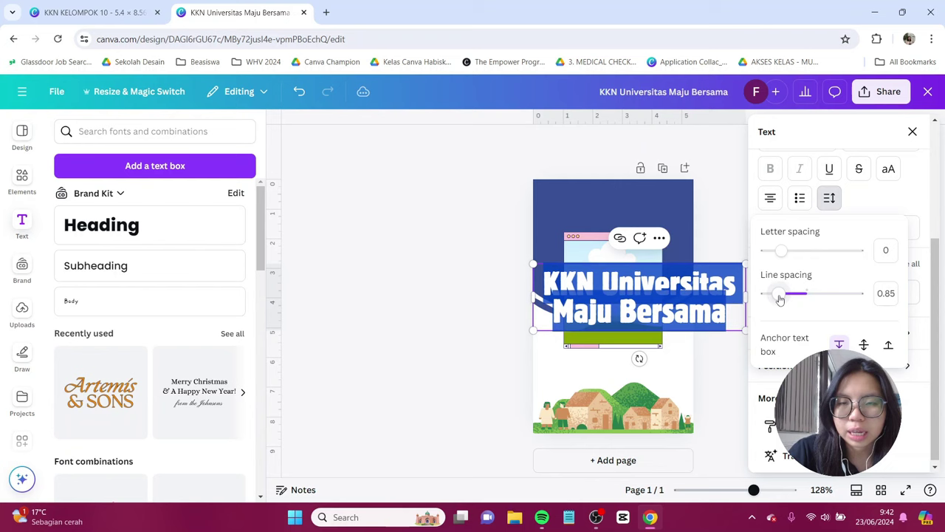
click(456, 262)
click(489, 263)
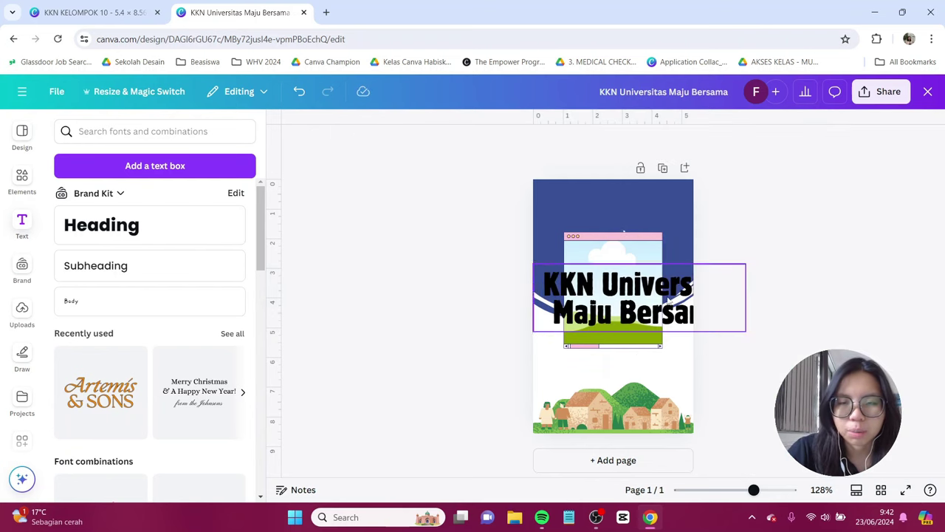